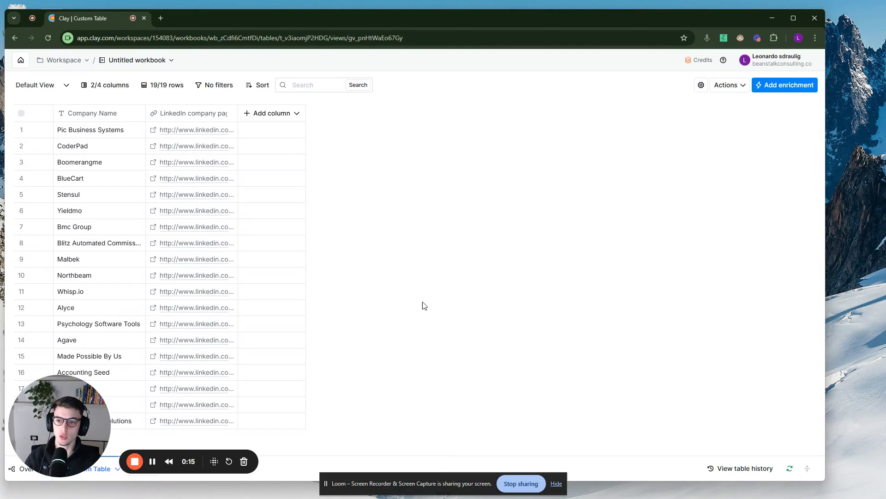
- Widen the LinkedIn company page column until its full header shows, after glancing at the column-type list
drag(88, 409, 450, 358)
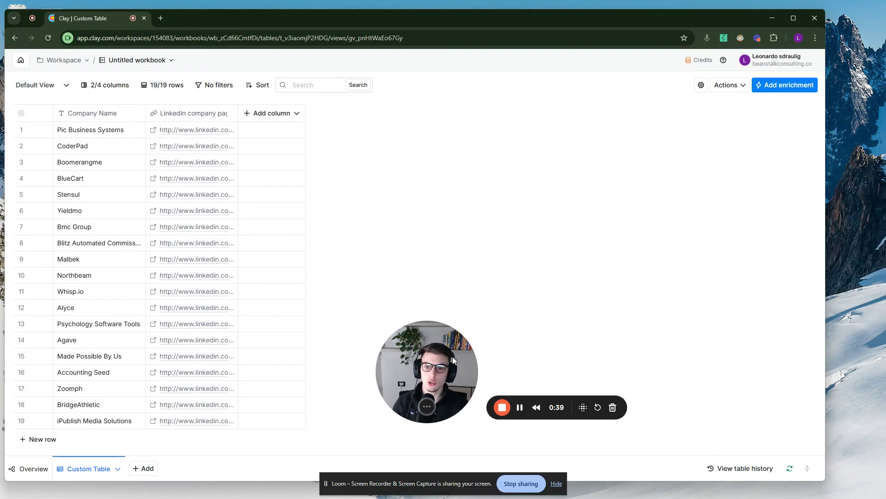
drag(452, 356, 422, 372)
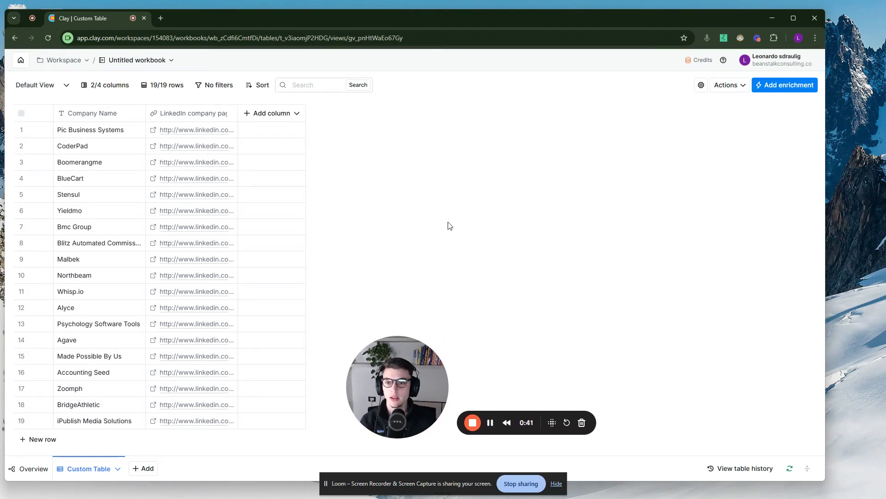
click(262, 114)
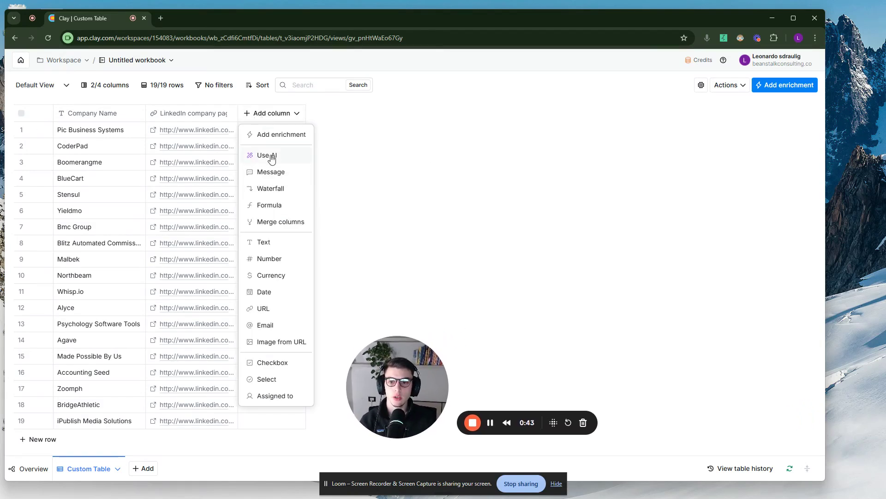
click(332, 143)
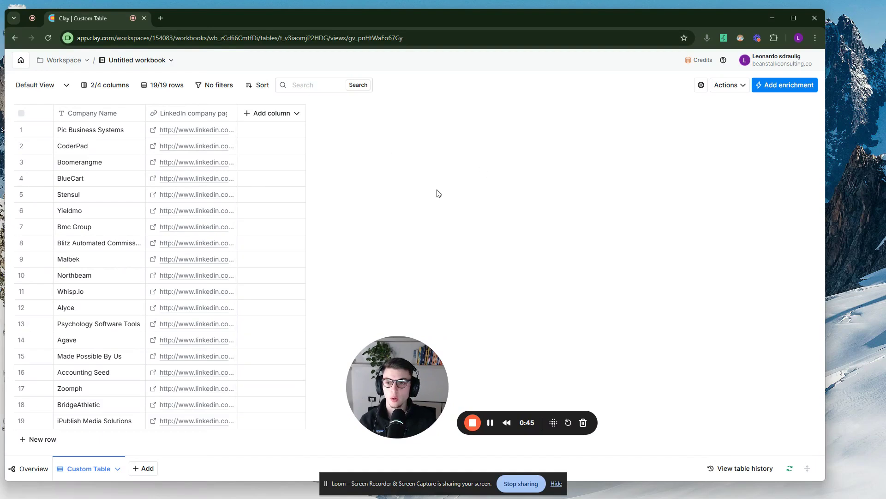
drag(238, 115, 255, 117)
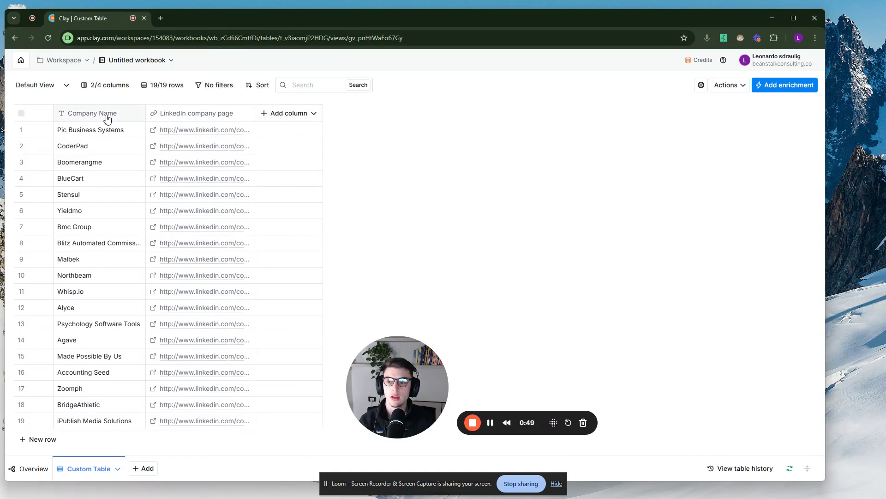
click(107, 118)
click(268, 131)
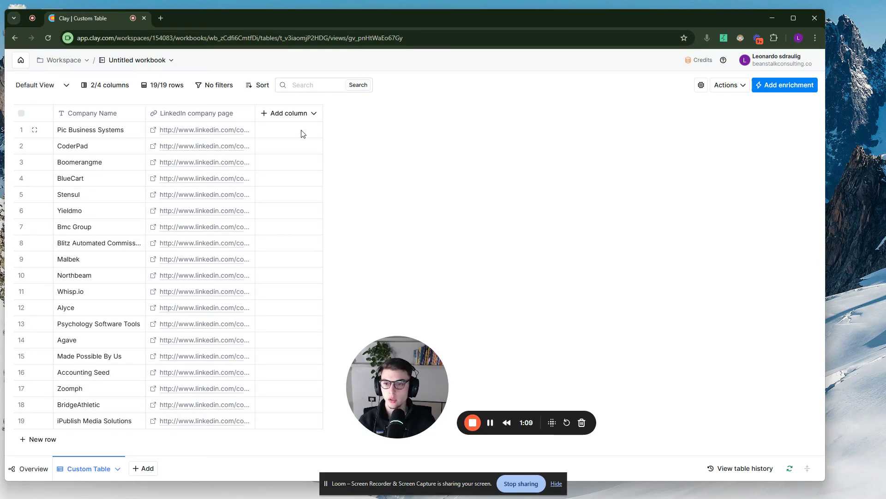
- Add a Use AI column and pick OpenAI > GPT 4o Mini as its model
click(269, 119)
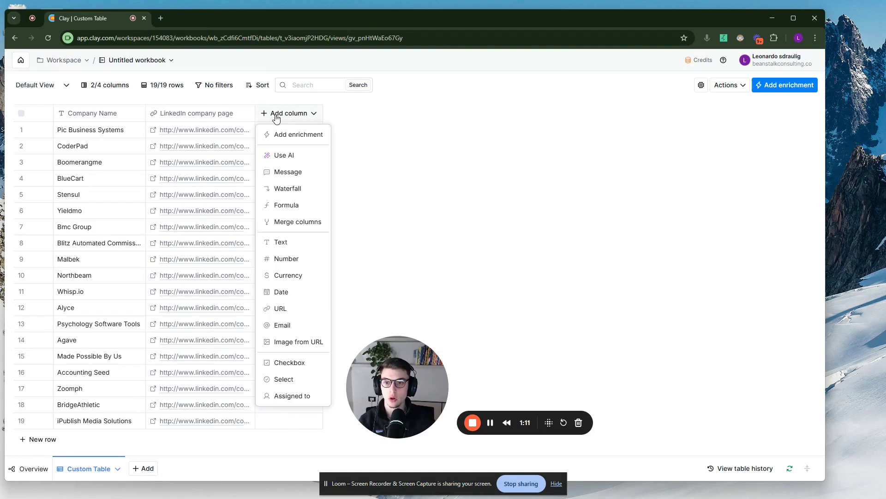
click(286, 156)
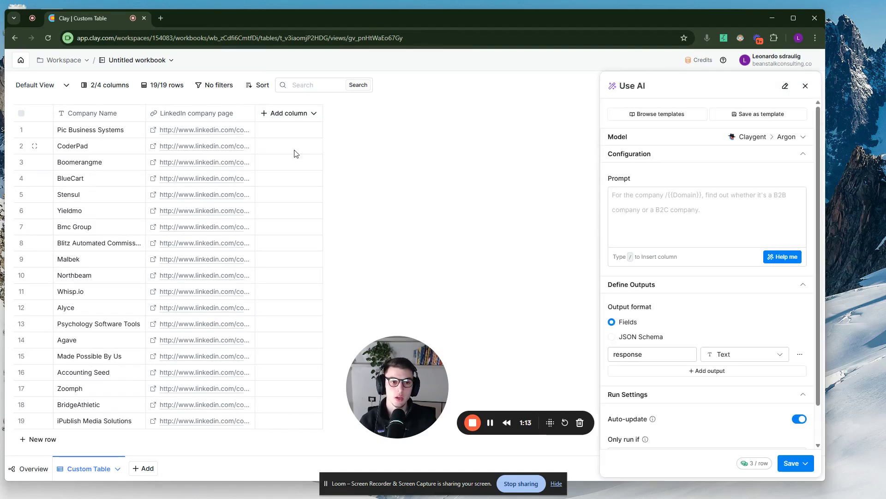
click(691, 139)
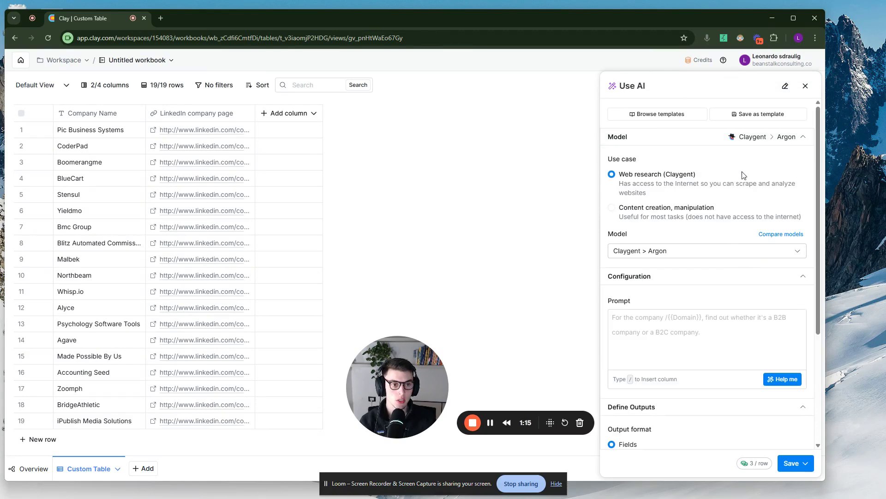
click(688, 250)
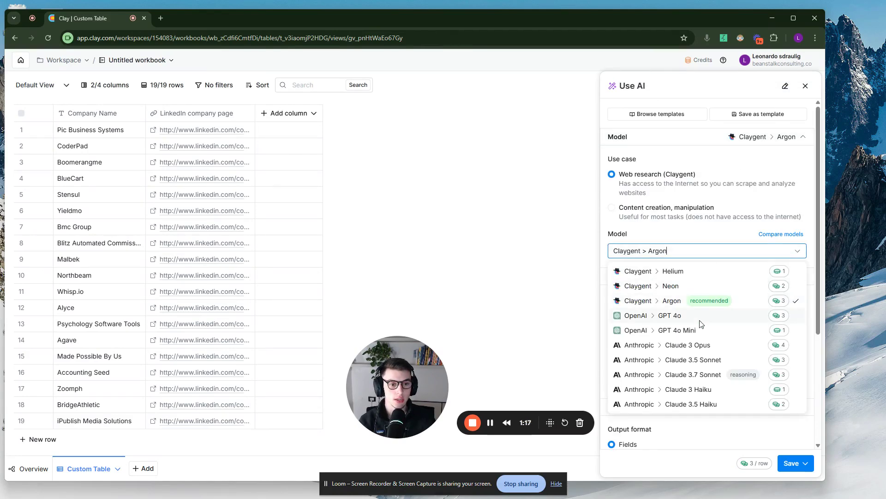
click(695, 328)
click(686, 138)
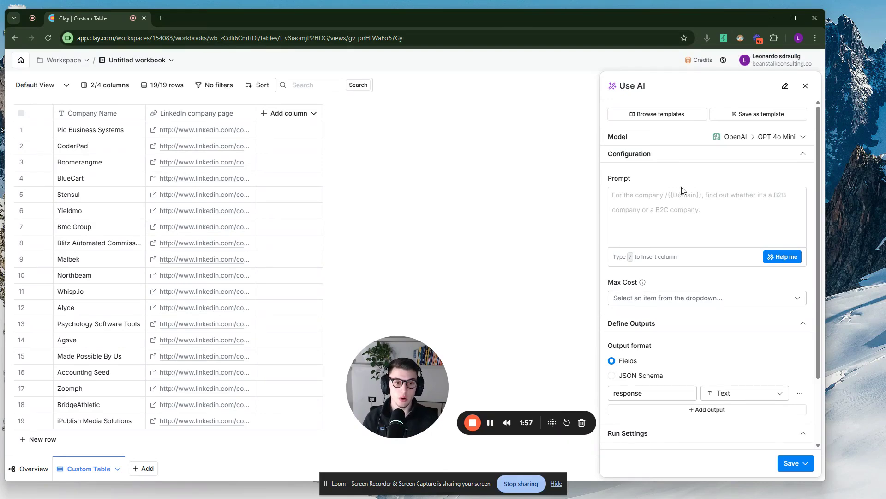
- Write the website-finding prompt with / inserted Company Name and LinkedIn company page columns, falling back to 'not found'
click(678, 203)
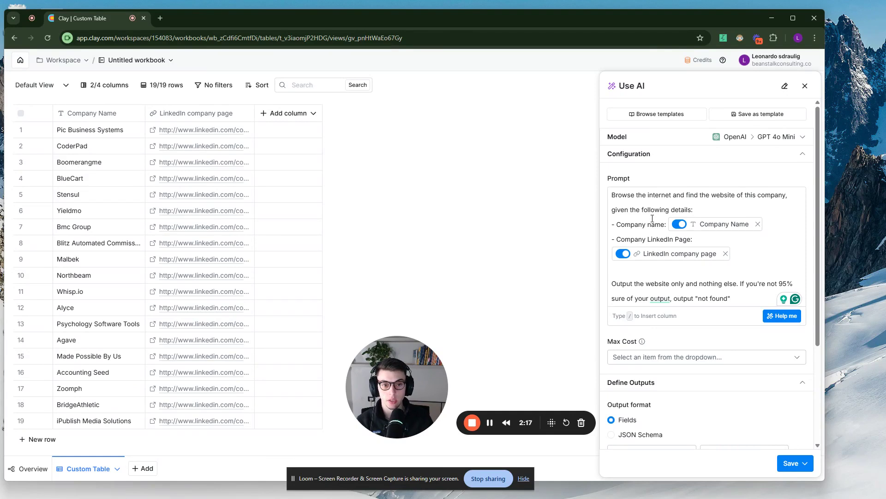
mouse_move(702, 224)
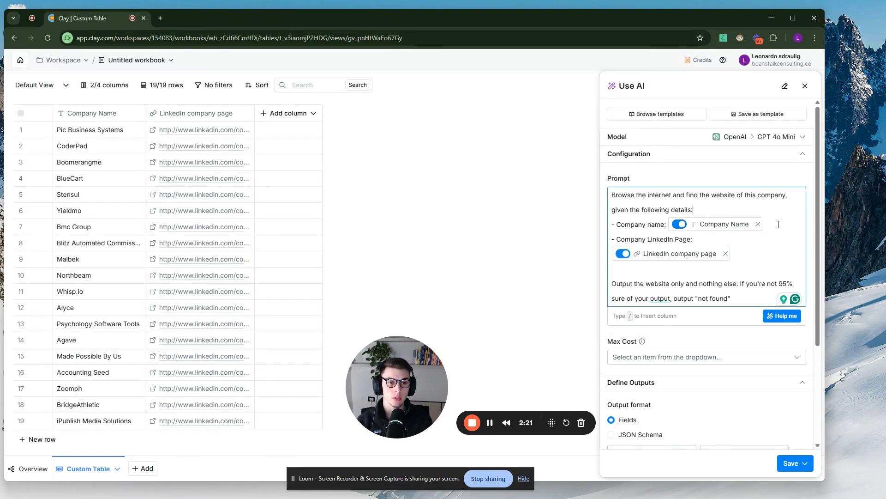
text(/)
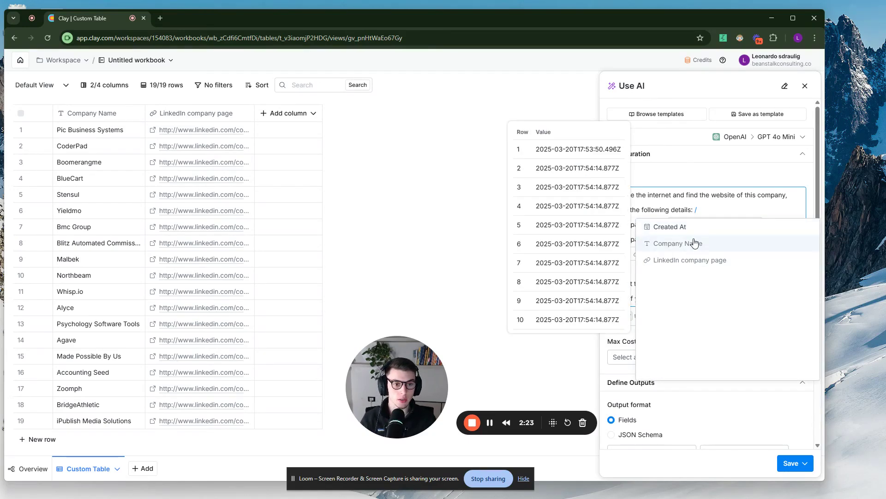
click(704, 209)
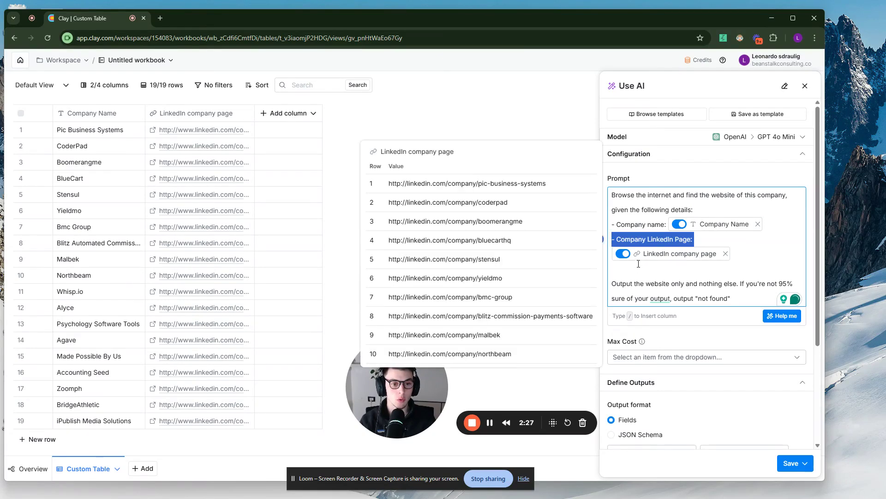
mouse_move(685, 225)
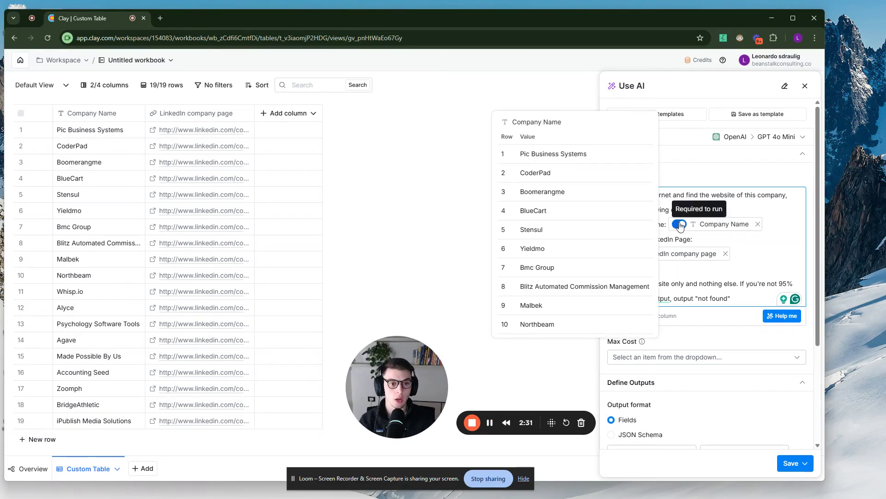
click(709, 238)
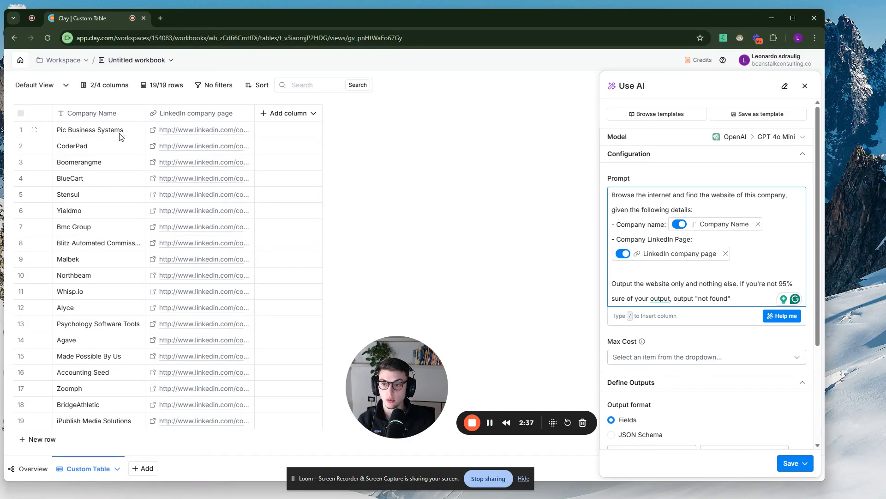
mouse_move(730, 263)
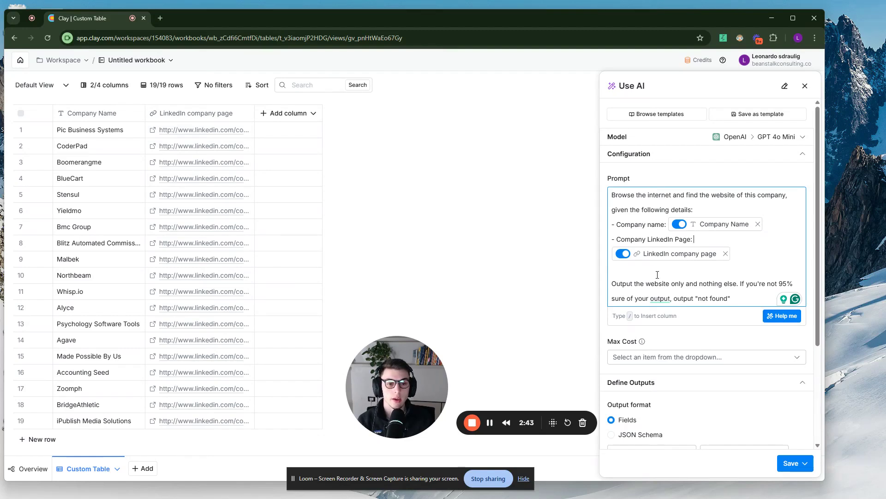
- Add a period after 'nothing else' in the prompt's output instruction
drag(737, 283, 611, 284)
click(737, 283)
text(.)
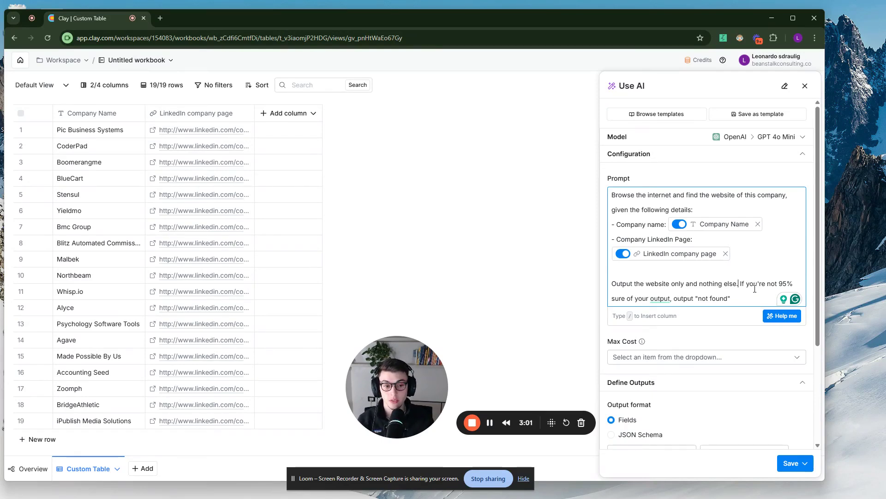
click(736, 298)
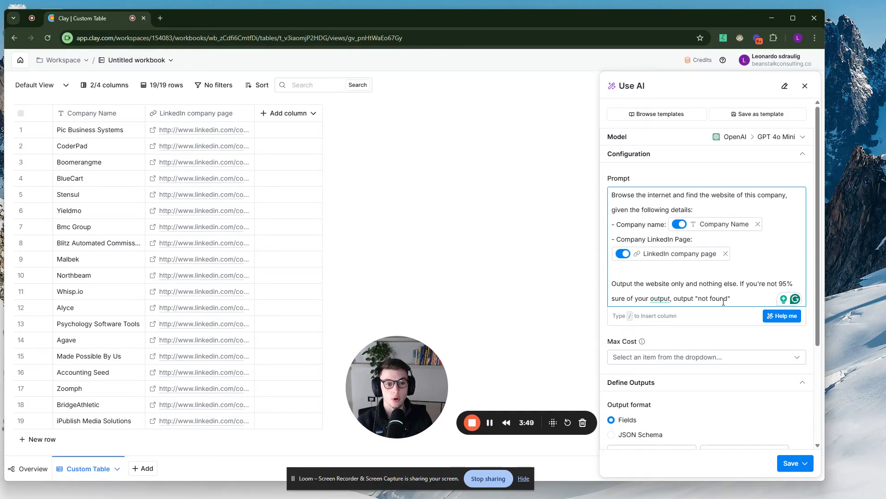
- Leave the prompt, keep the output type as Text, and review the 'not found' and 'website' wording
click(720, 336)
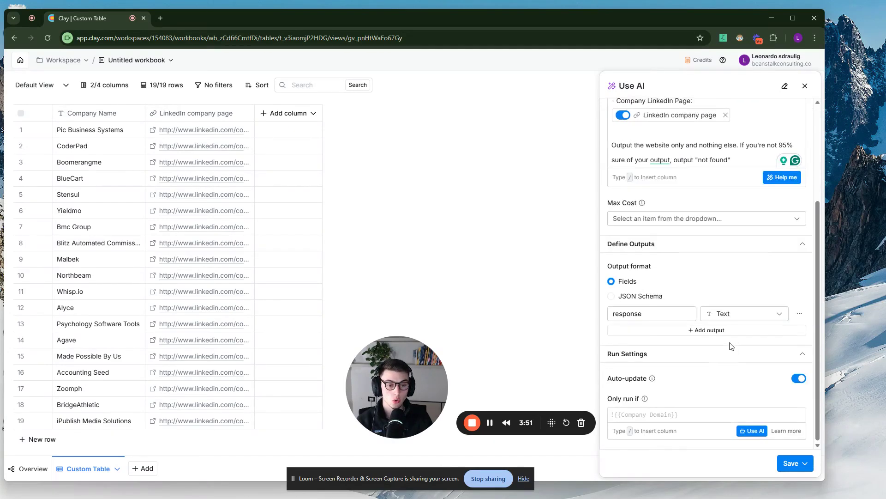
scroll(718, 323, down, 3)
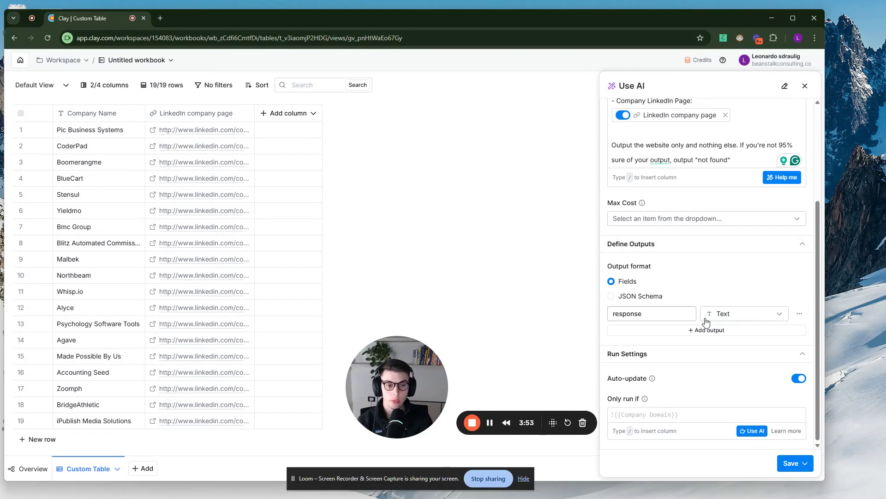
click(733, 317)
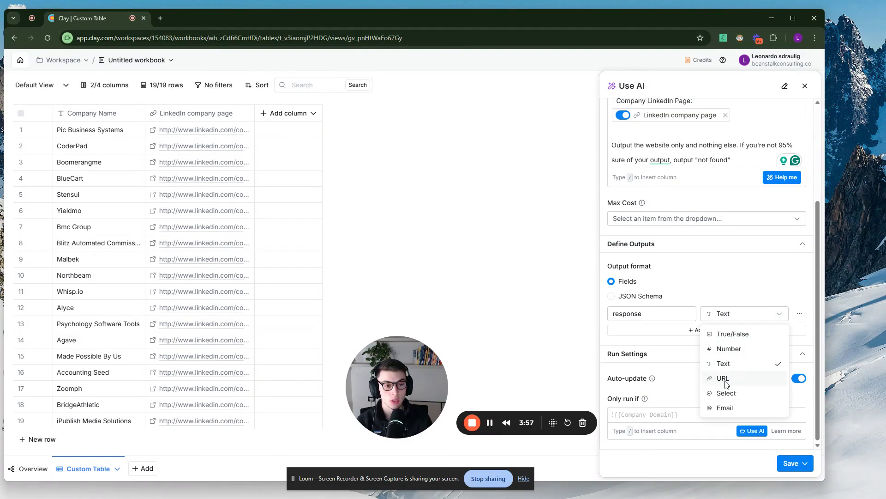
click(746, 279)
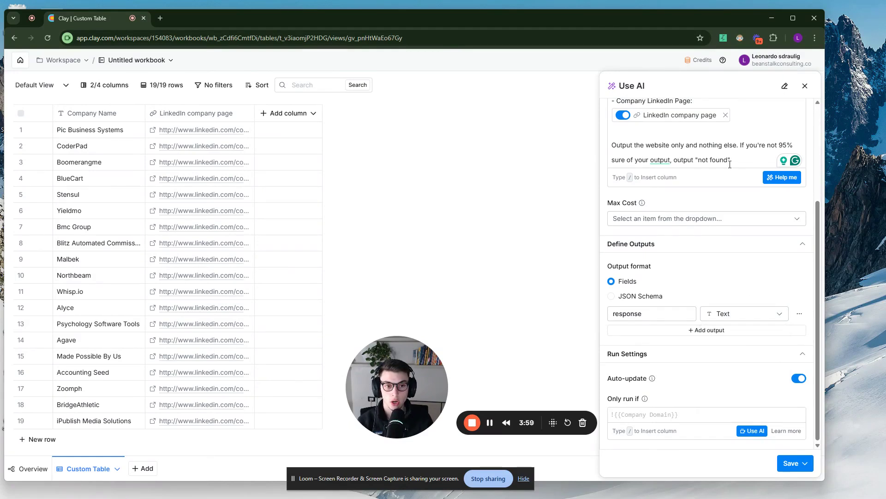
drag(730, 165, 699, 162)
click(720, 272)
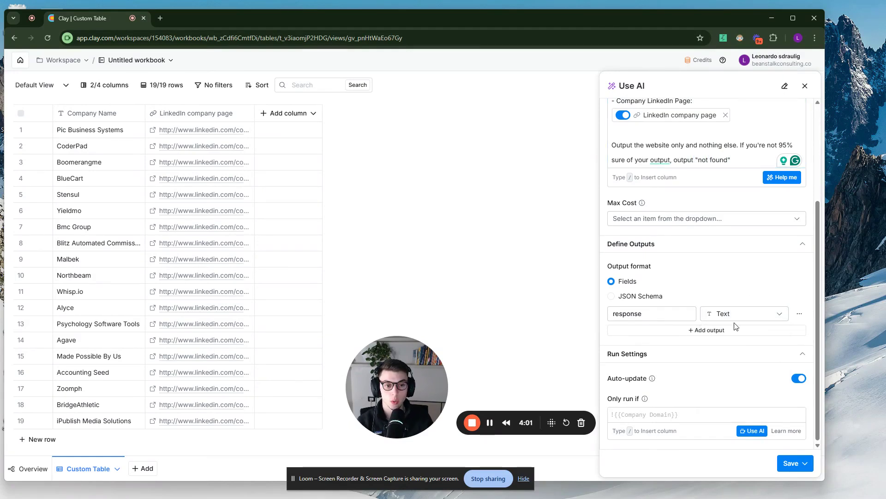
scroll(709, 239, up, 3)
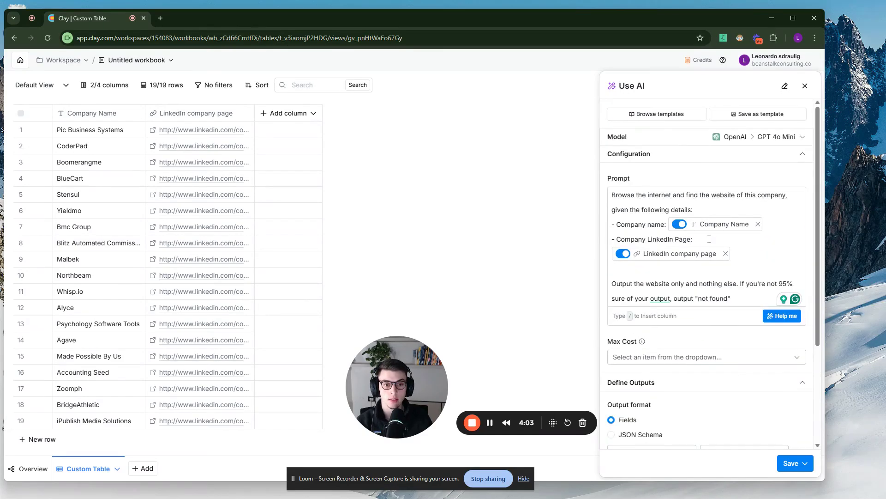
drag(646, 283, 671, 284)
click(724, 335)
scroll(724, 332, down, 3)
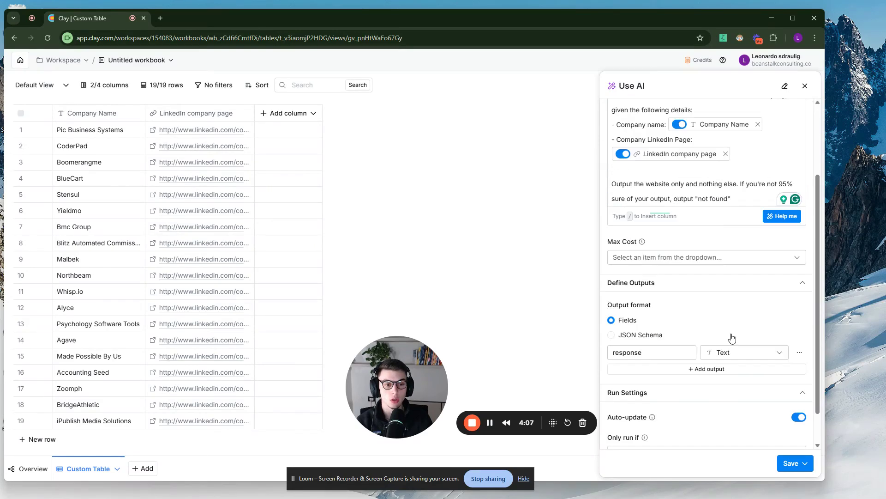
- Recheck the output type list and keep the single 'response' field as Text
click(723, 313)
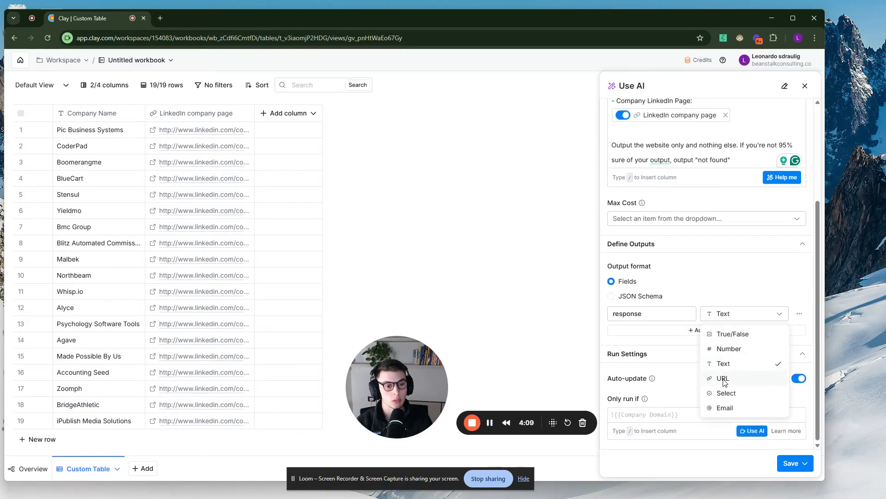
click(758, 294)
scroll(743, 298, up, 3)
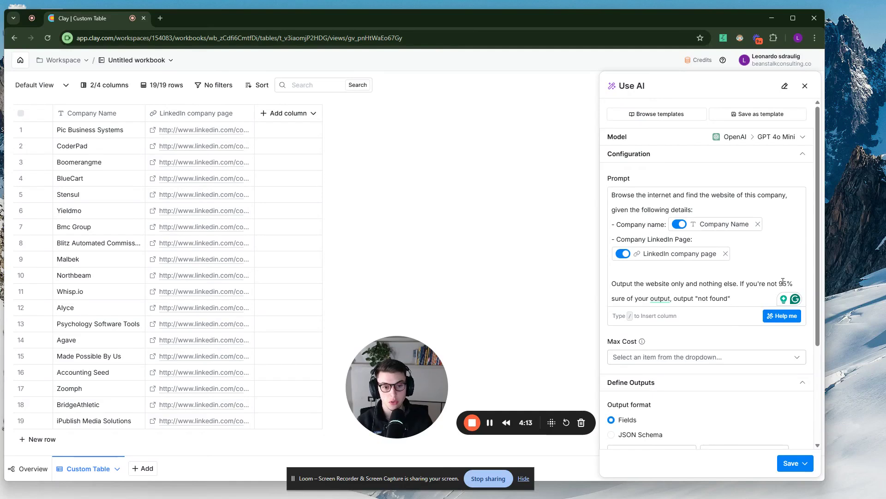
drag(730, 300, 698, 299)
click(712, 331)
scroll(718, 347, down, 3)
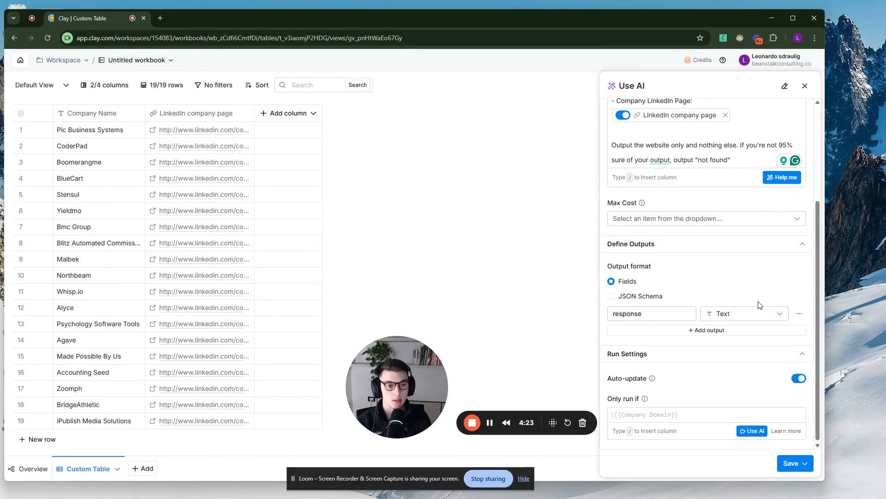
click(738, 316)
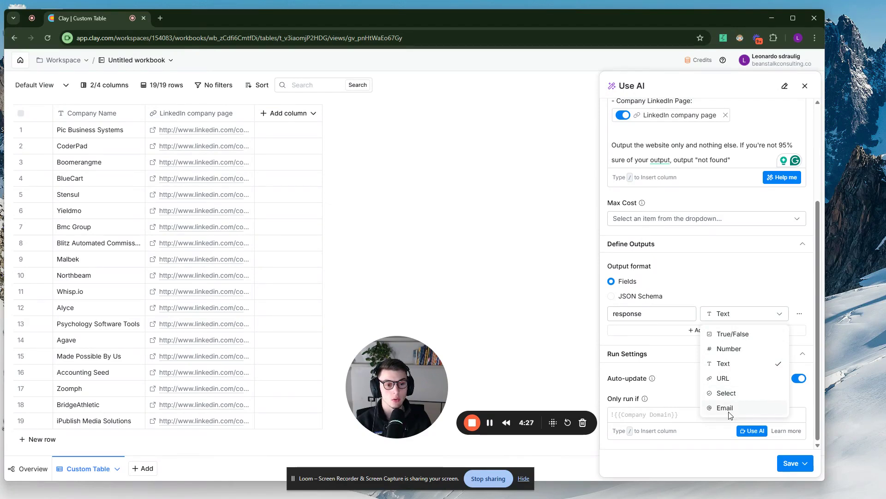
click(755, 286)
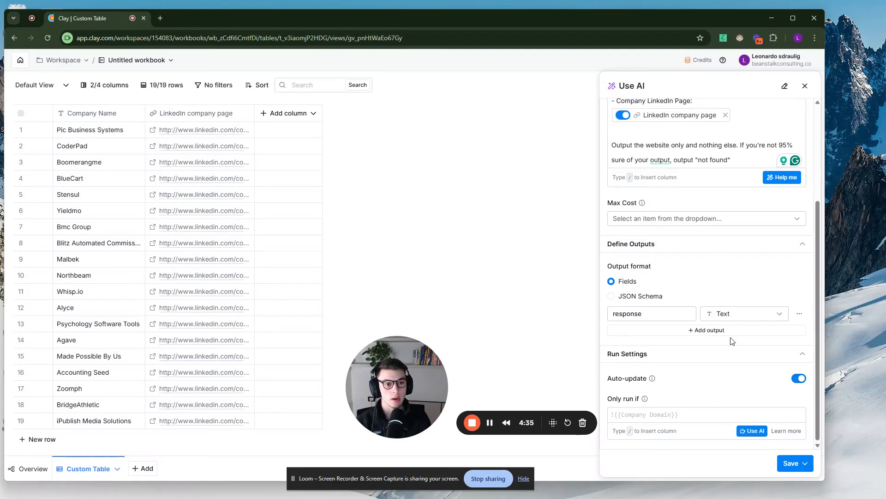
scroll(733, 342, up, 3)
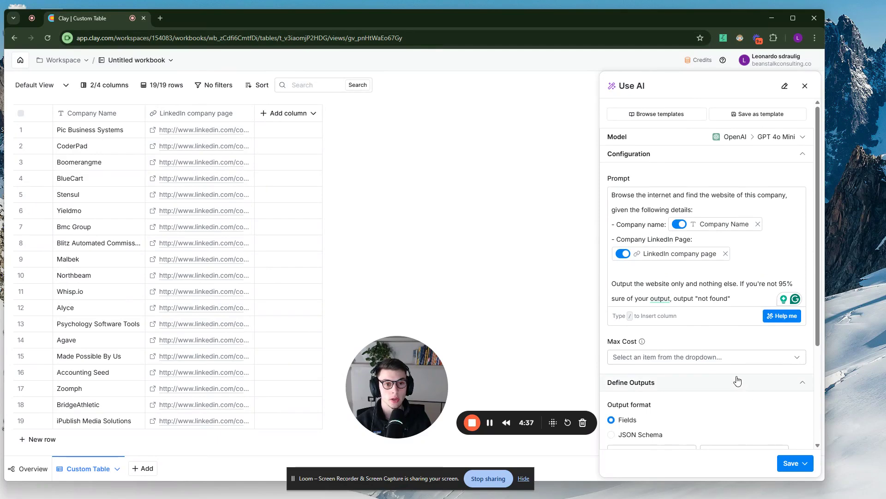
scroll(735, 377, down, 3)
- Save and run the Company Website column on 10 rows, then view row 1's result details
click(804, 463)
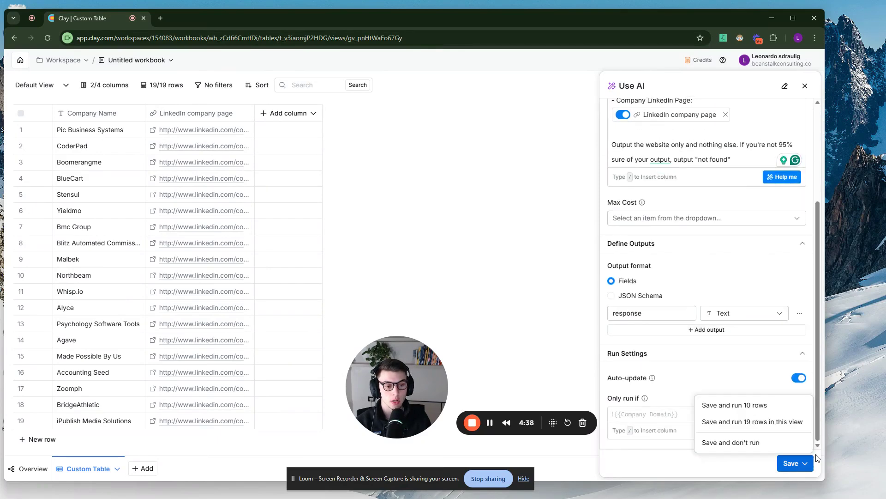
click(775, 406)
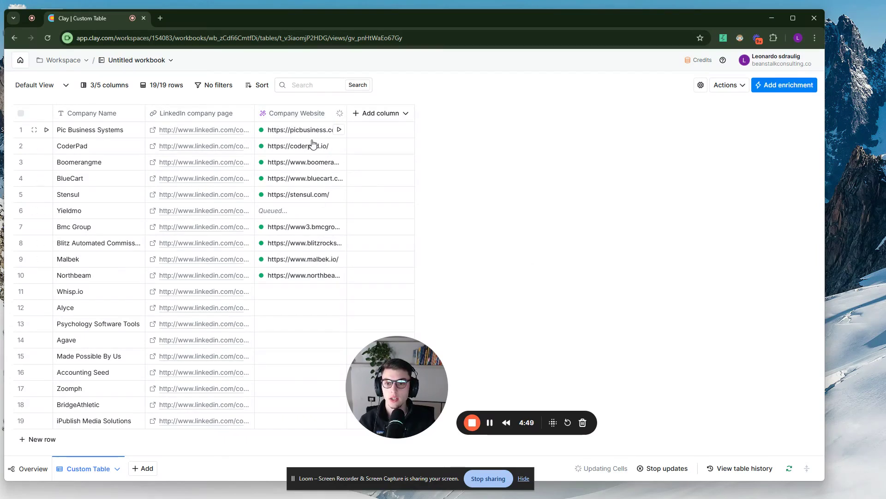
click(290, 134)
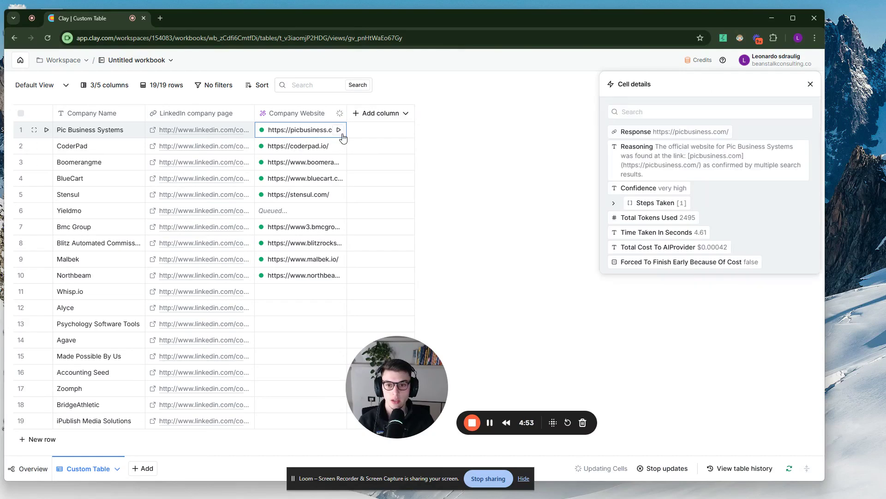
- From CoderPad's Cell details, add the Response value as a new column named 'website'
click(310, 147)
click(787, 132)
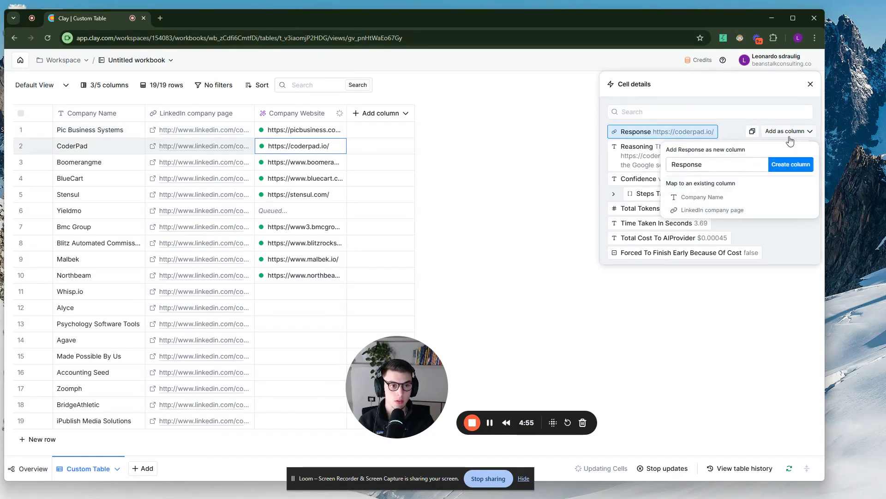
click(703, 165)
click(702, 165)
double_click(702, 164)
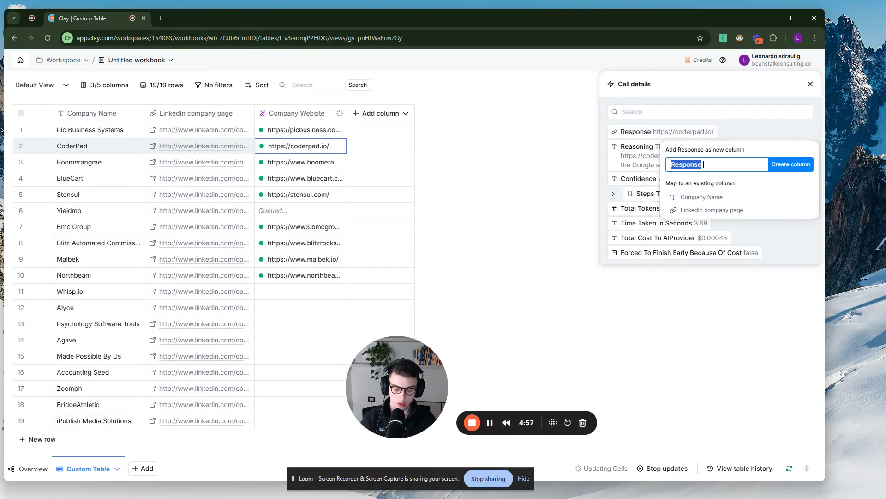
text(website)
key(Return)
click(810, 84)
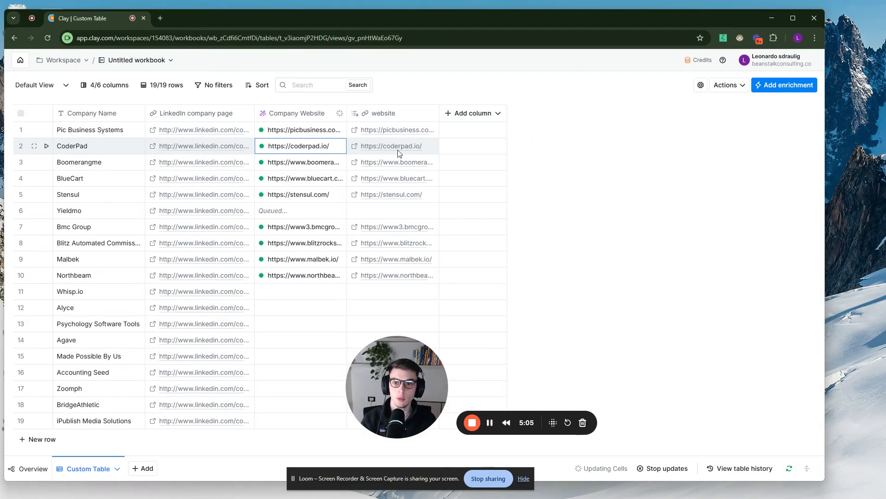
click(302, 117)
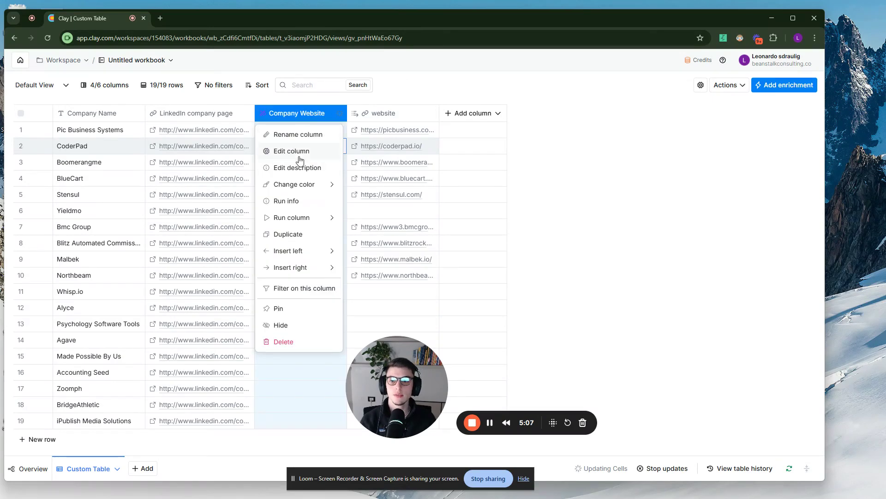
click(299, 151)
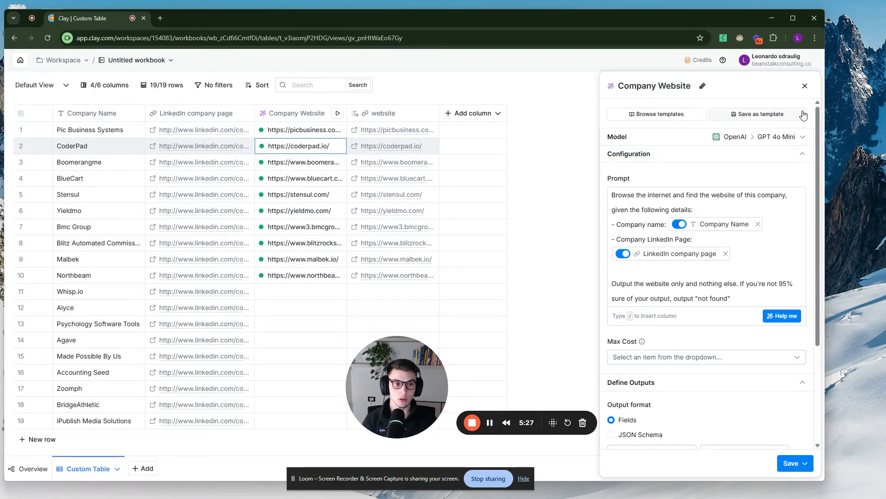
click(523, 249)
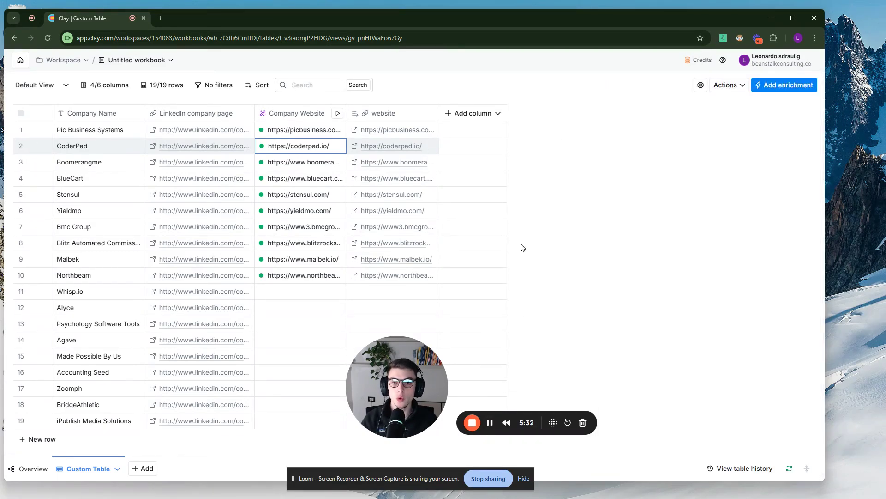
- Look at the table's Export options under Actions, then close them
click(731, 86)
click(632, 139)
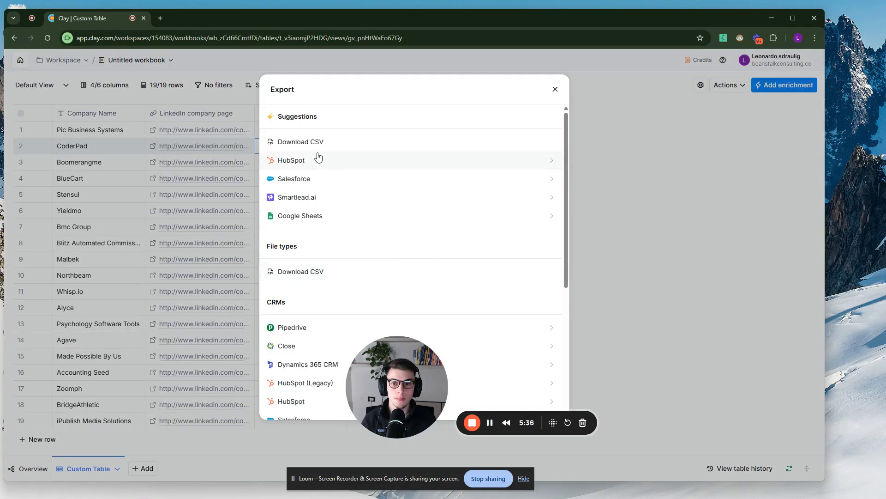
click(683, 171)
- Add an enrichment column and search the catalogue for 'find conta'
click(455, 116)
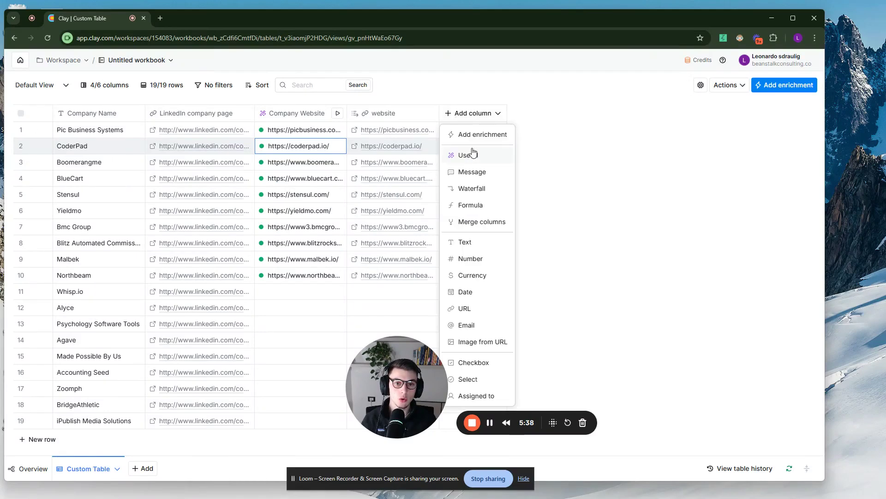
click(471, 135)
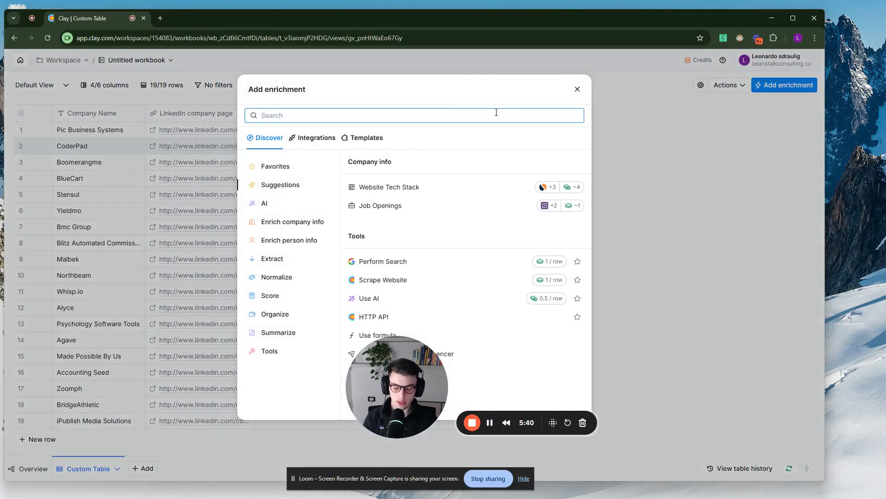
text(find conta)
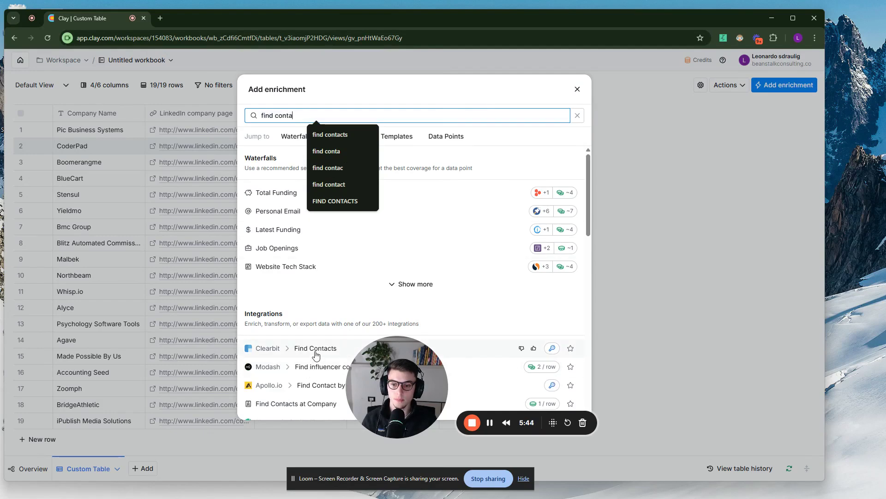
scroll(314, 344, down, 2)
- Select Find Contacts at Company and keep its results in this table rather than a new one
click(315, 346)
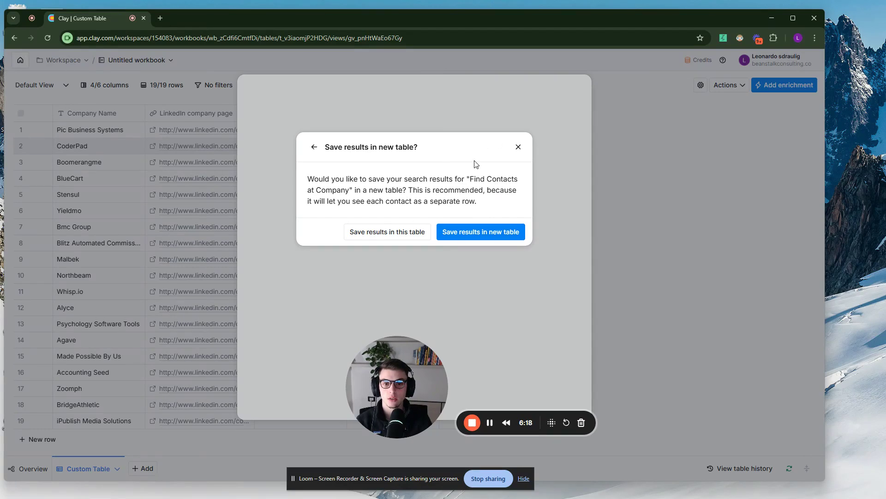
key(Escape)
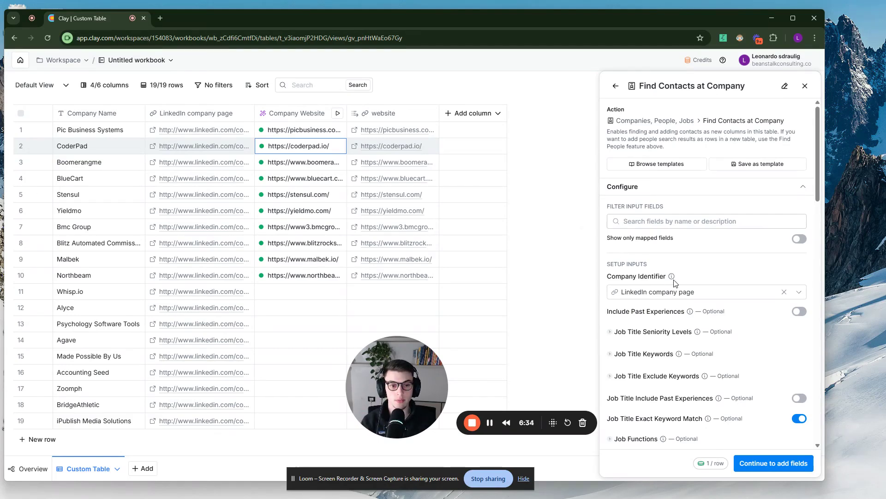
- Set Company Identifier to the website column after briefly trying LinkedIn company page
mouse_move(676, 283)
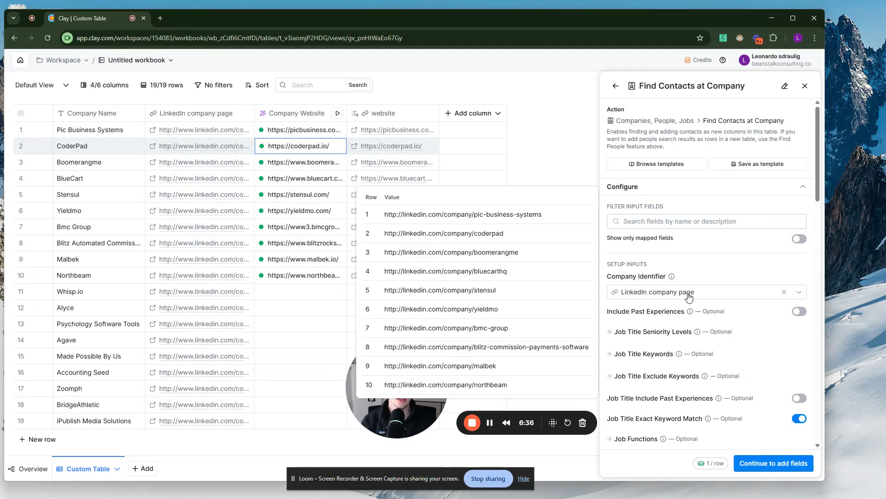
click(672, 293)
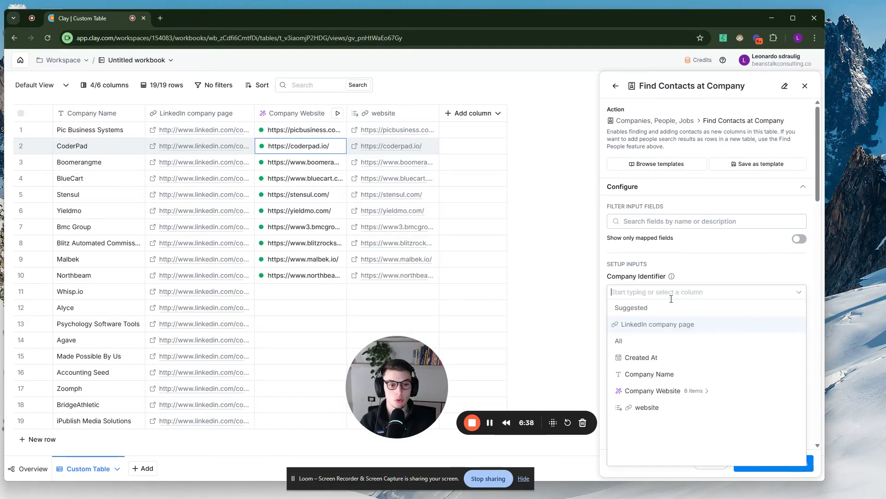
click(654, 409)
triple_click(724, 261)
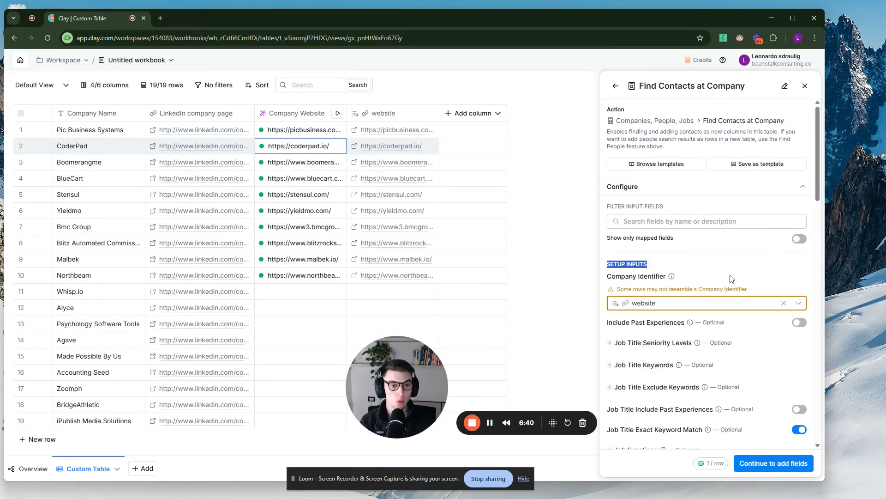
click(677, 304)
click(682, 336)
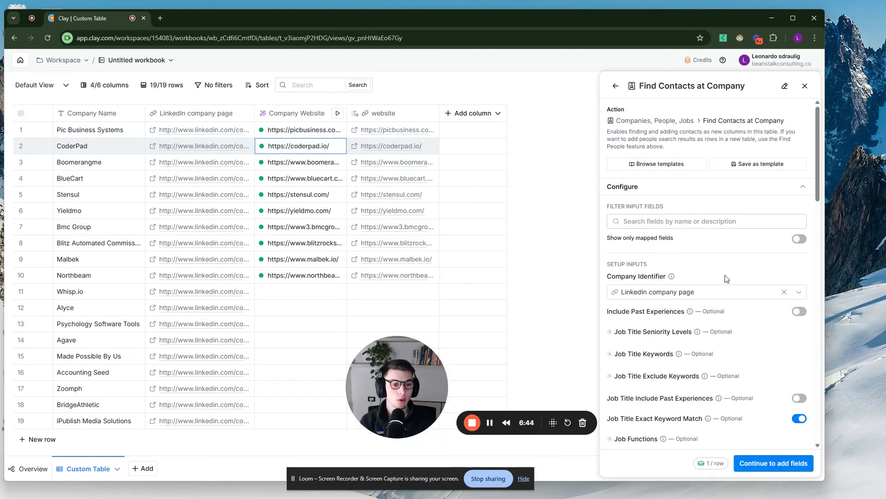
click(688, 291)
click(653, 408)
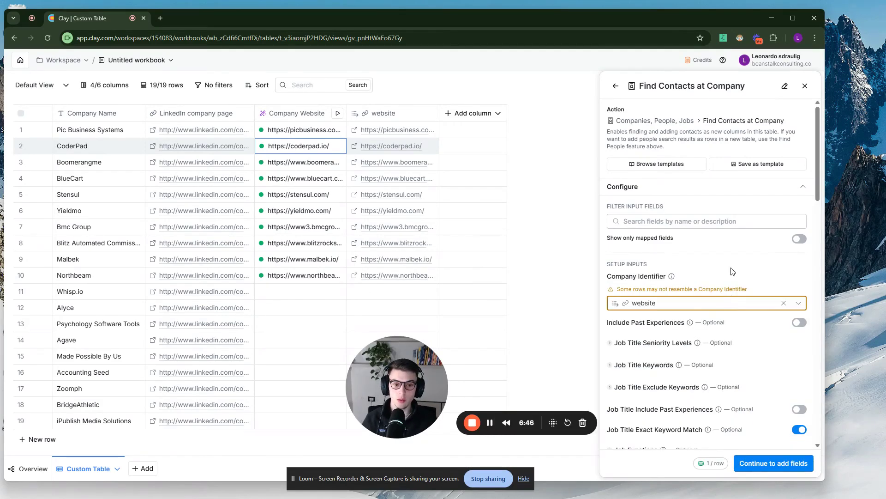
scroll(725, 277, down, 2)
scroll(729, 256, down, 3)
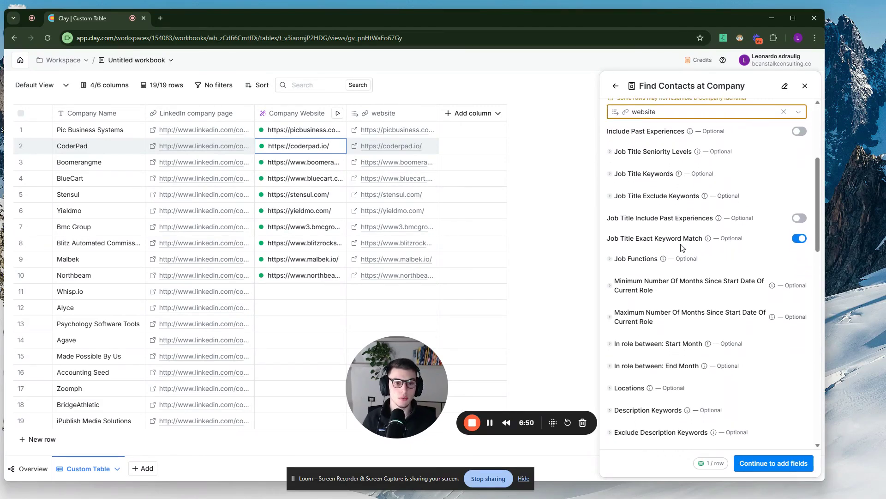
scroll(669, 221, up, 1)
- Expand and collapse the Job Title Keywords, Locations and Company size optional filters
click(638, 176)
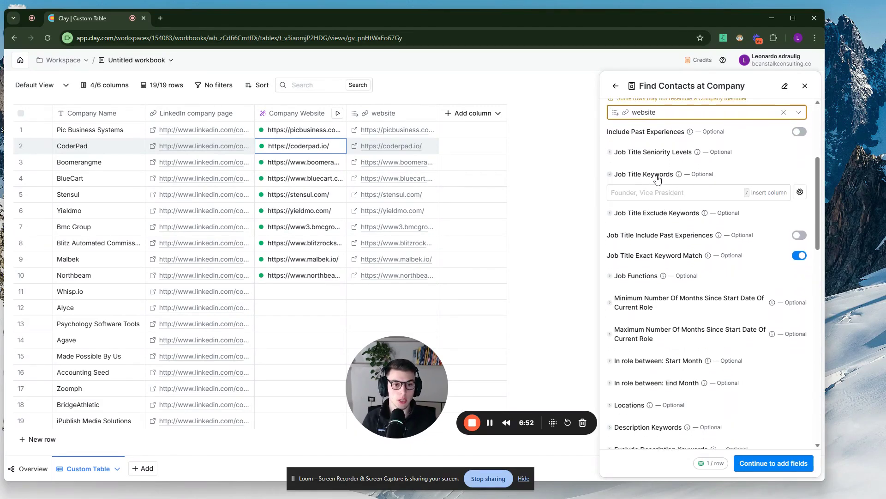
click(657, 180)
click(658, 180)
click(658, 182)
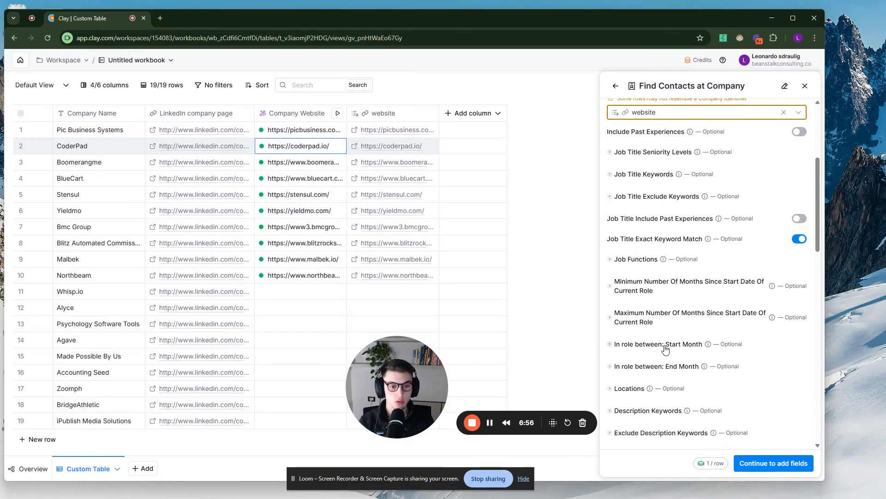
scroll(665, 349, down, 3)
click(631, 249)
click(629, 249)
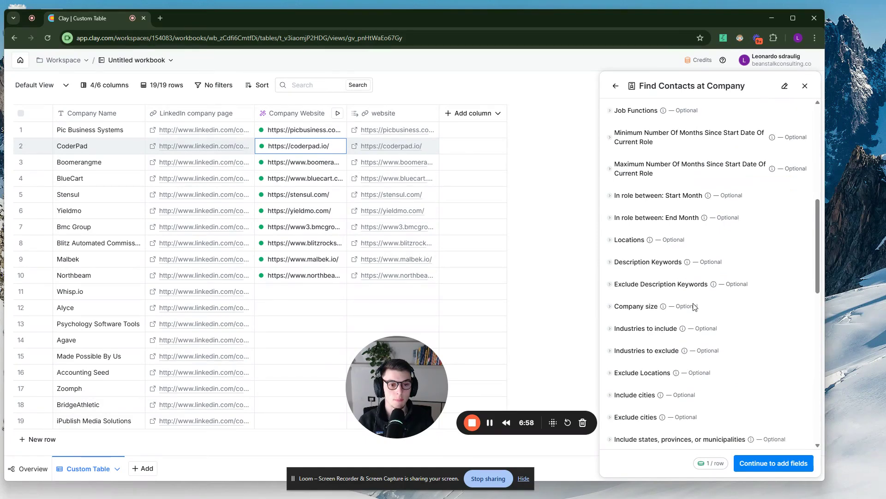
scroll(694, 307, down, 3)
click(640, 180)
click(640, 180)
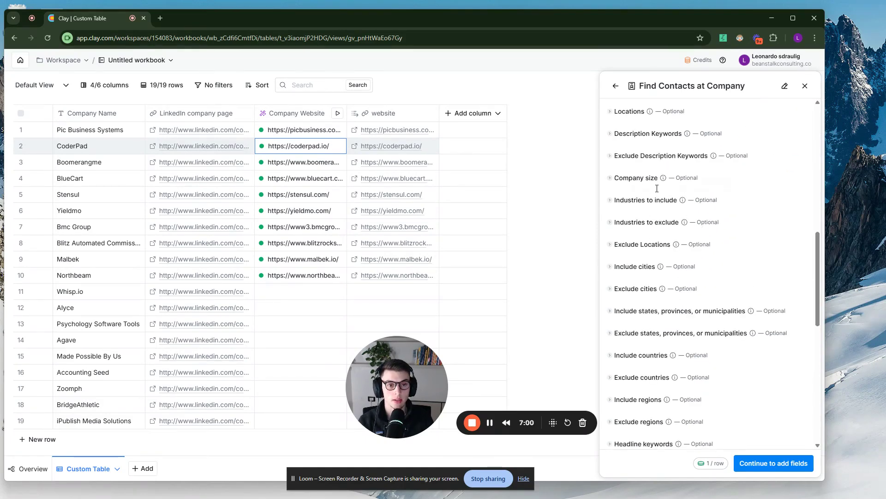
scroll(694, 288, down, 9)
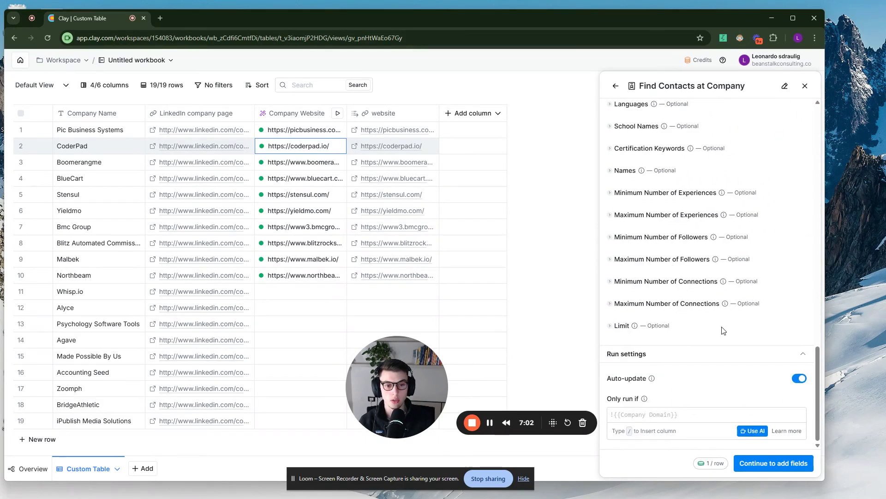
scroll(723, 330, up, 15)
- Close the Find Contacts at Company panel and answer the save prompt, adding no contacts column
click(805, 85)
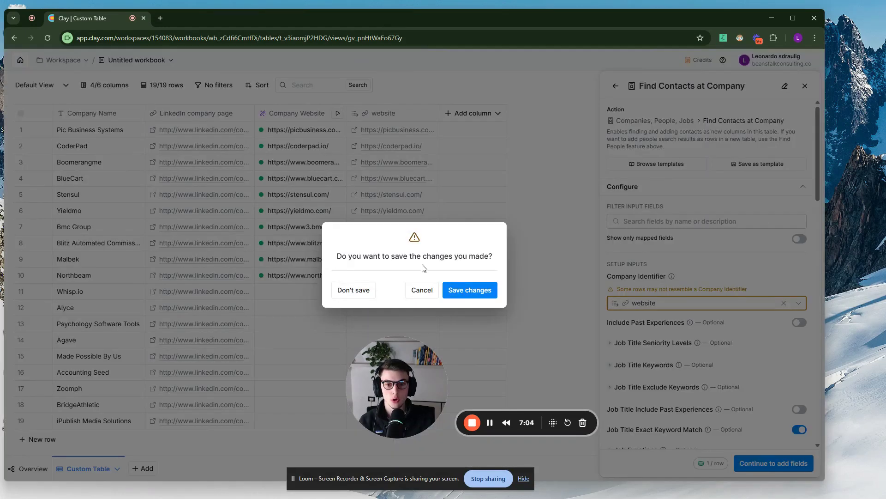
click(467, 291)
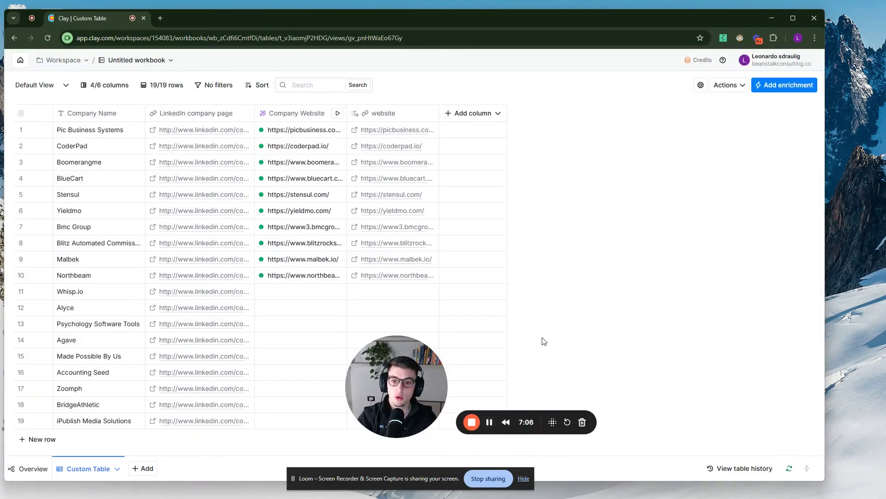